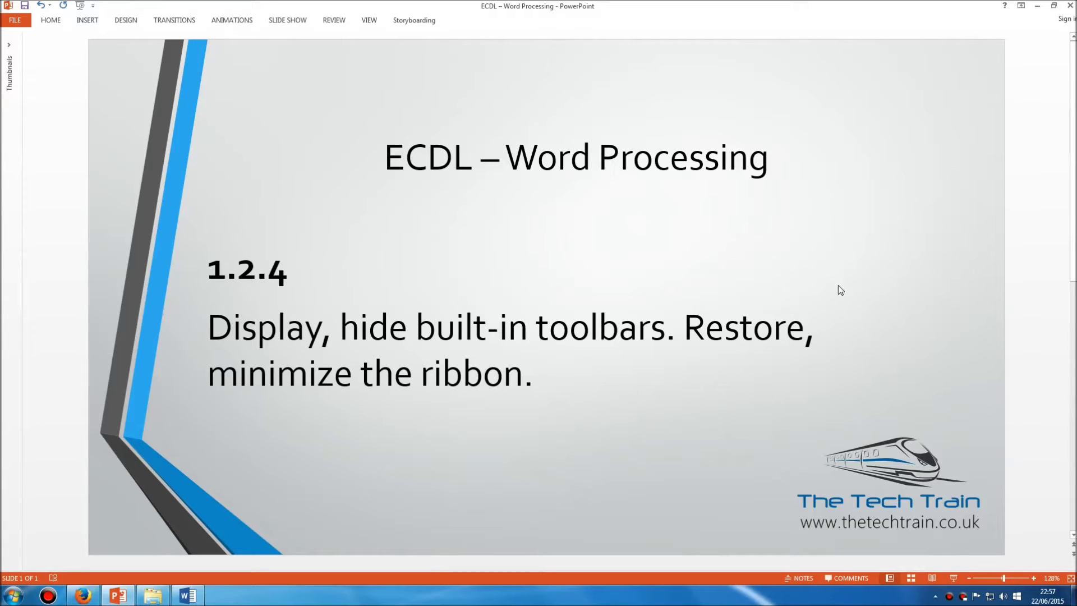
Switch from PowerPoint to the 'Lorem Ipsum Dolor Sit Amet' Word document using the taskbar.
{"action": "left_click", "coordinate": [184, 596]}
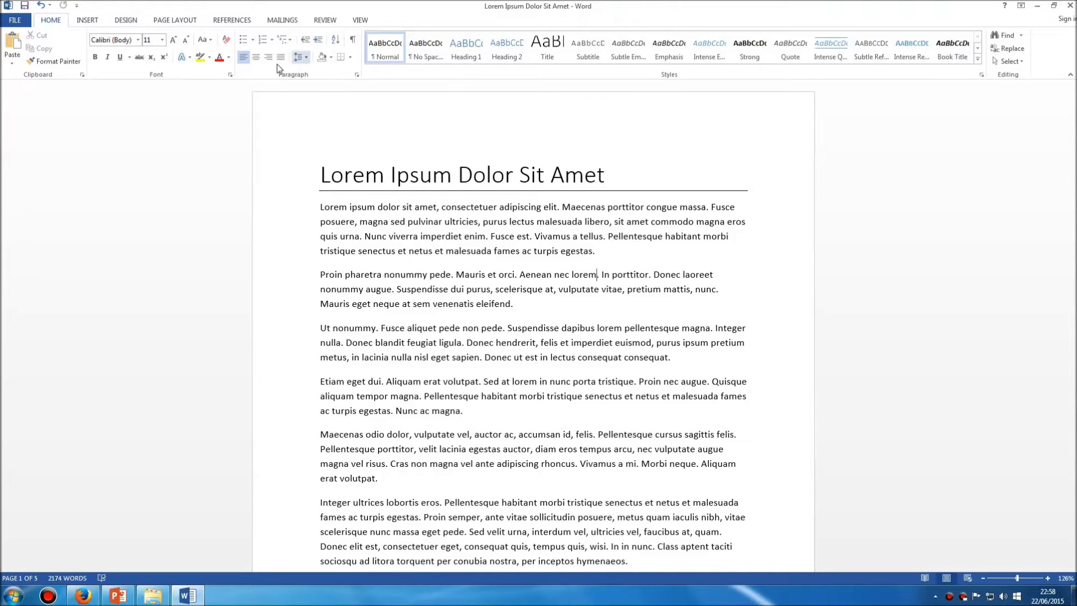
In Word Options > Customize Ribbon, check Developer and uncheck Page Layout under Main Tabs, then apply.
{"action": "right_click", "coordinate": [328, 76]}
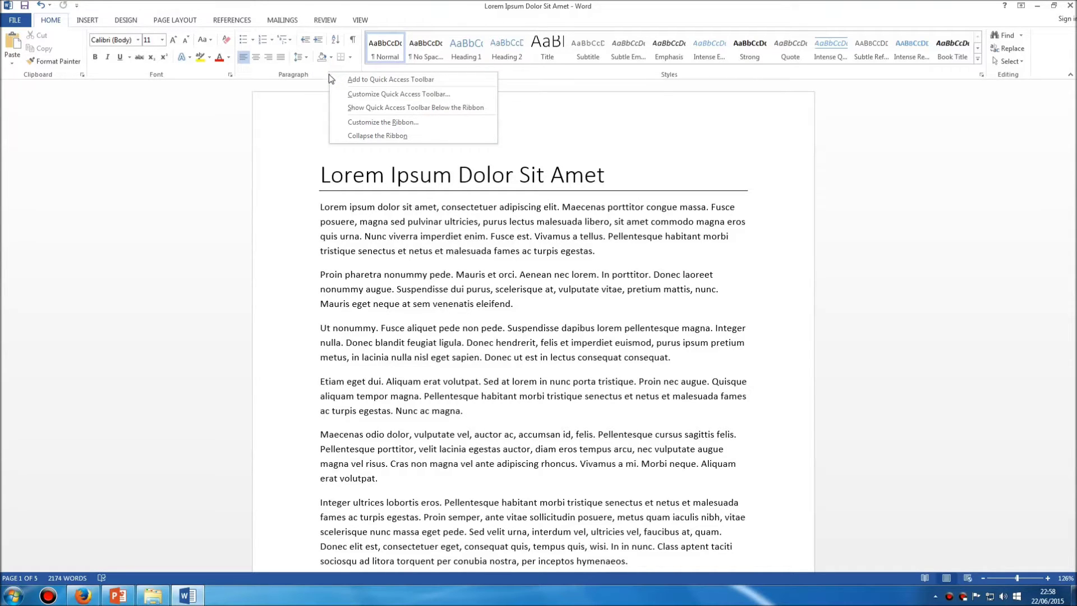
{"action": "left_click", "coordinate": [434, 123]}
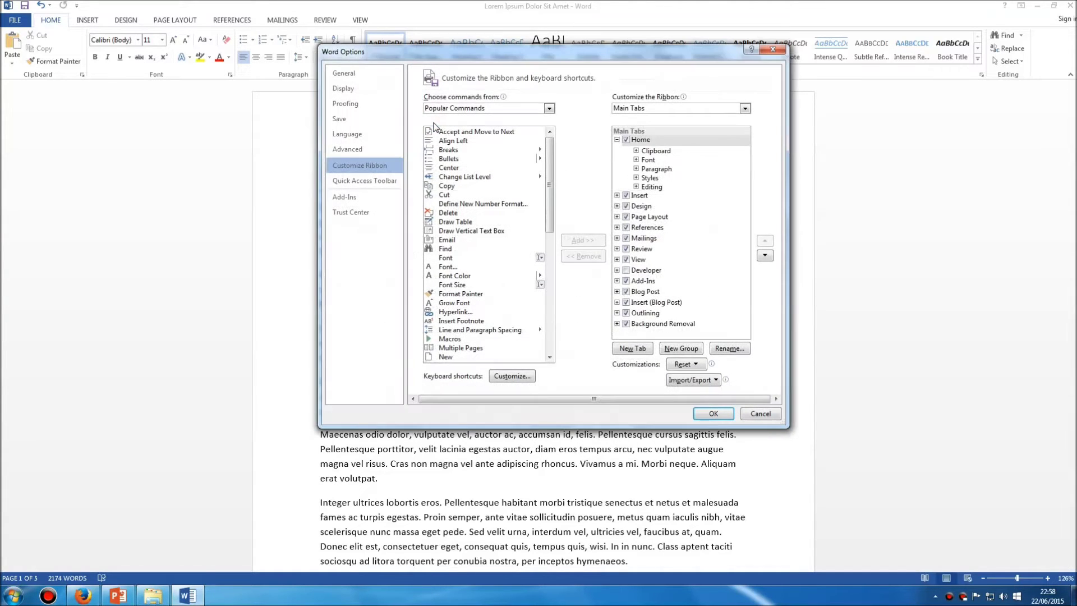
{"action": "left_click_drag", "start_coordinate": [481, 53], "coordinate": [414, 52]}
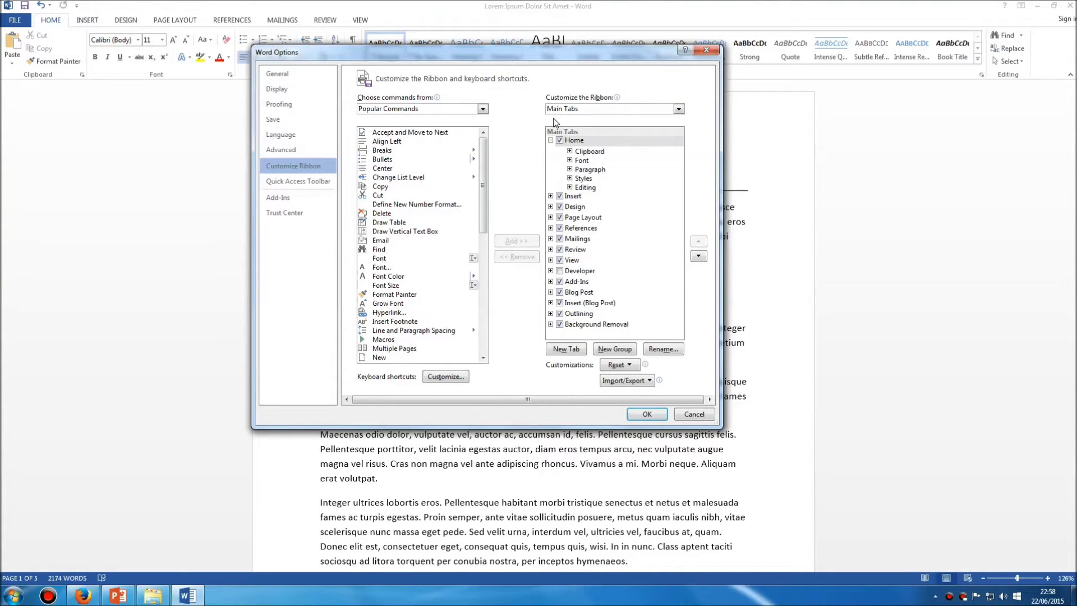
{"action": "left_click", "coordinate": [550, 140]}
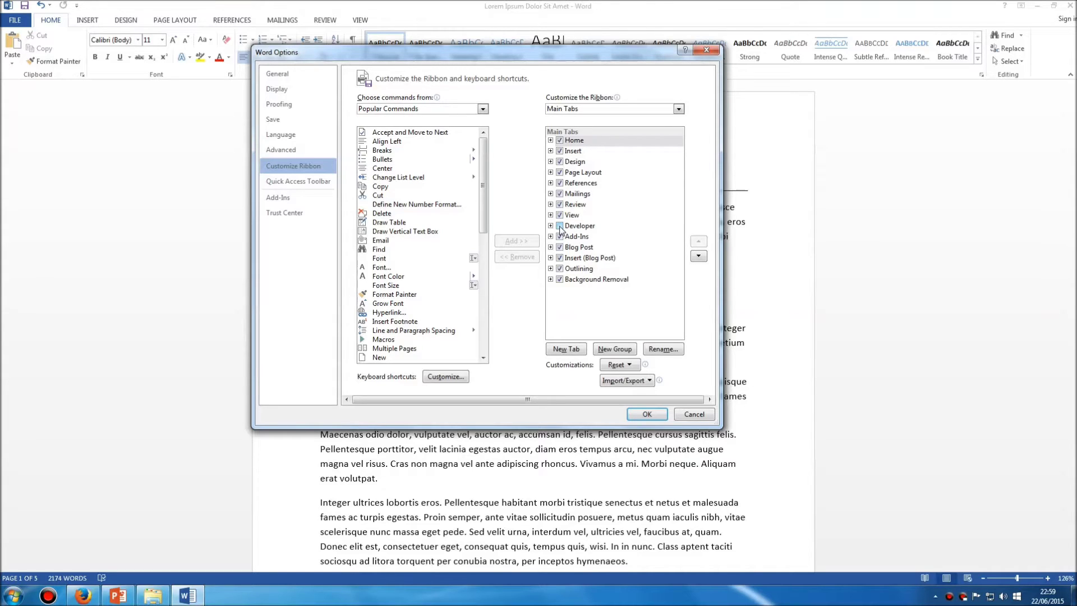
{"action": "left_click", "coordinate": [559, 226]}
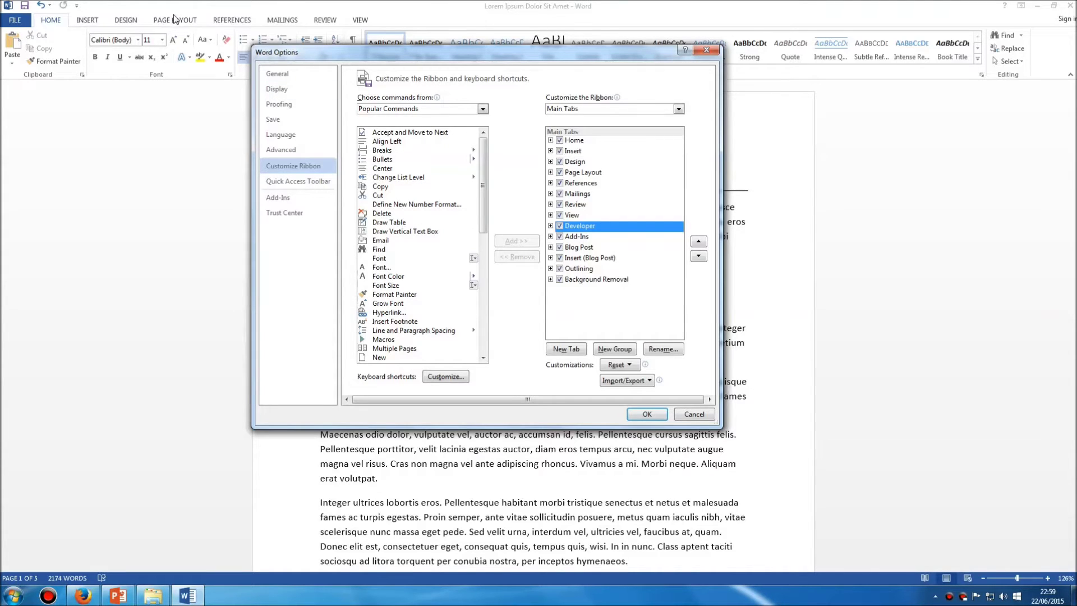
{"action": "left_click", "coordinate": [559, 173]}
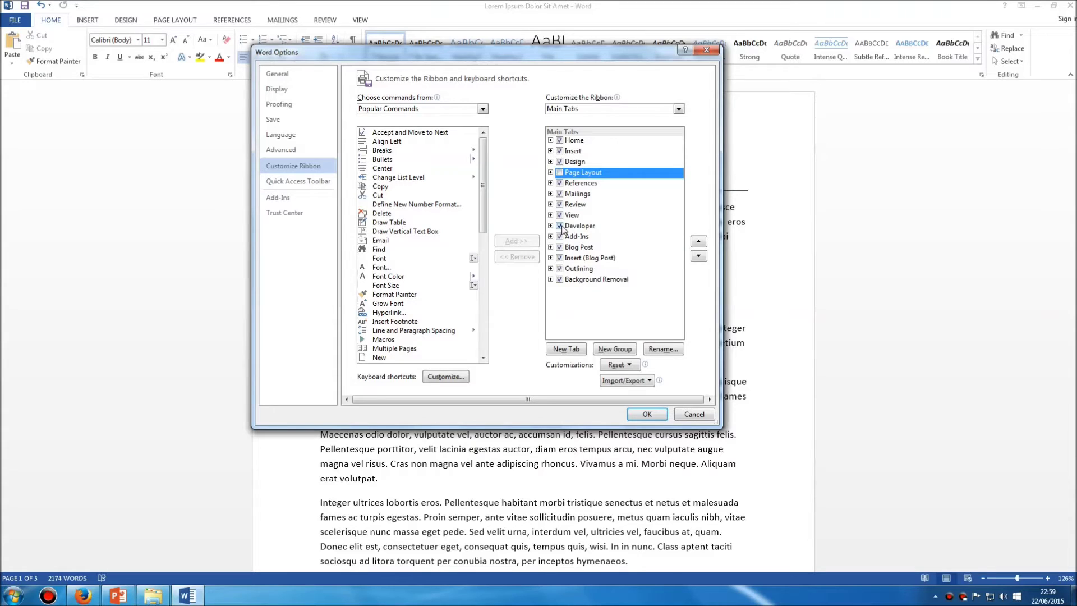
{"action": "left_click", "coordinate": [639, 415]}
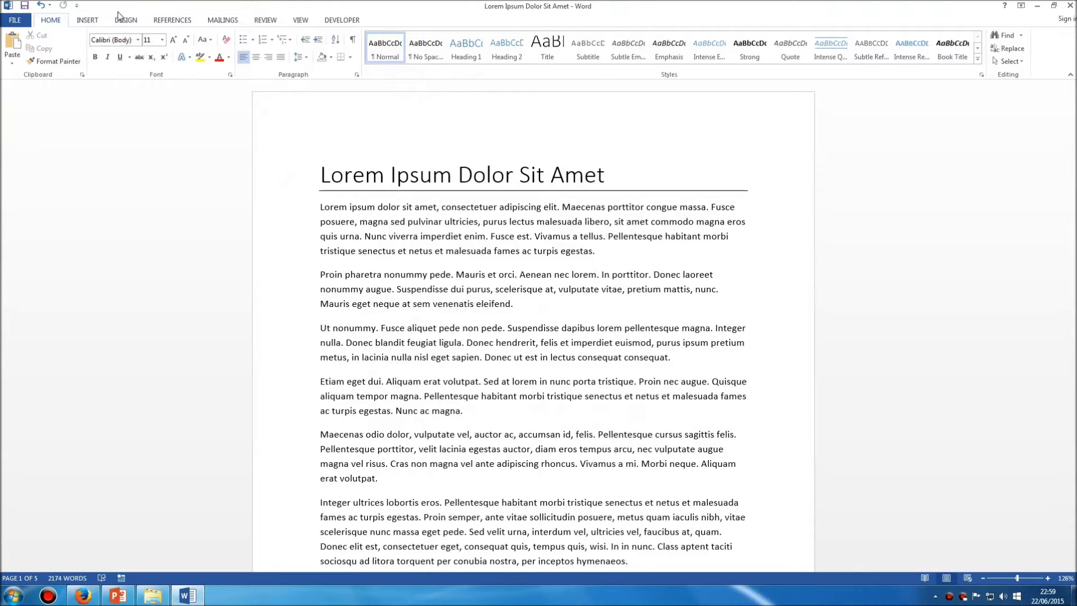
{"action": "left_click", "coordinate": [341, 19]}
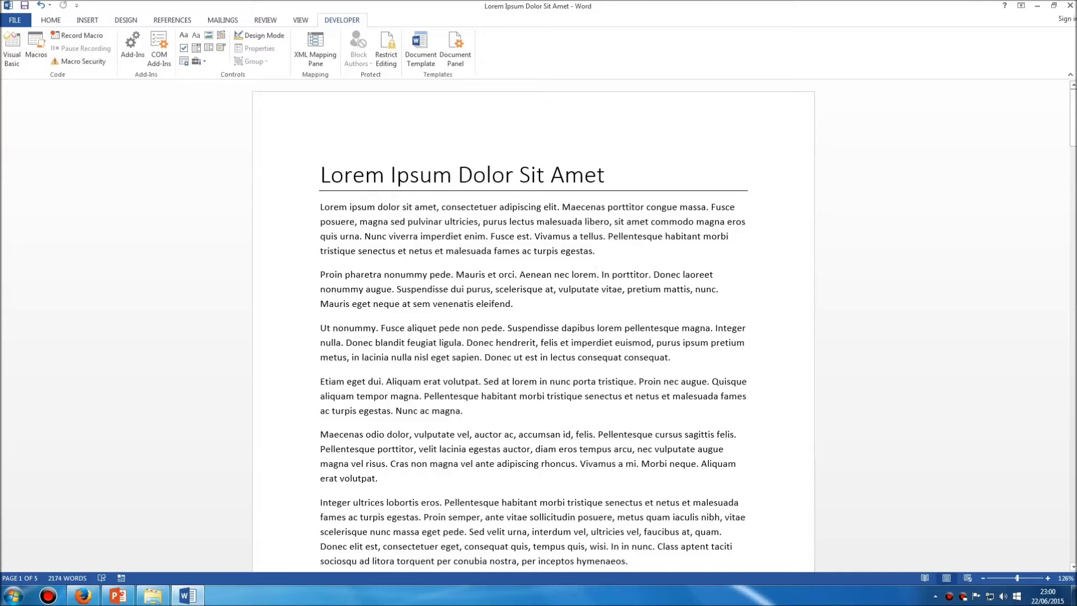
{"action": "left_click", "coordinate": [50, 20]}
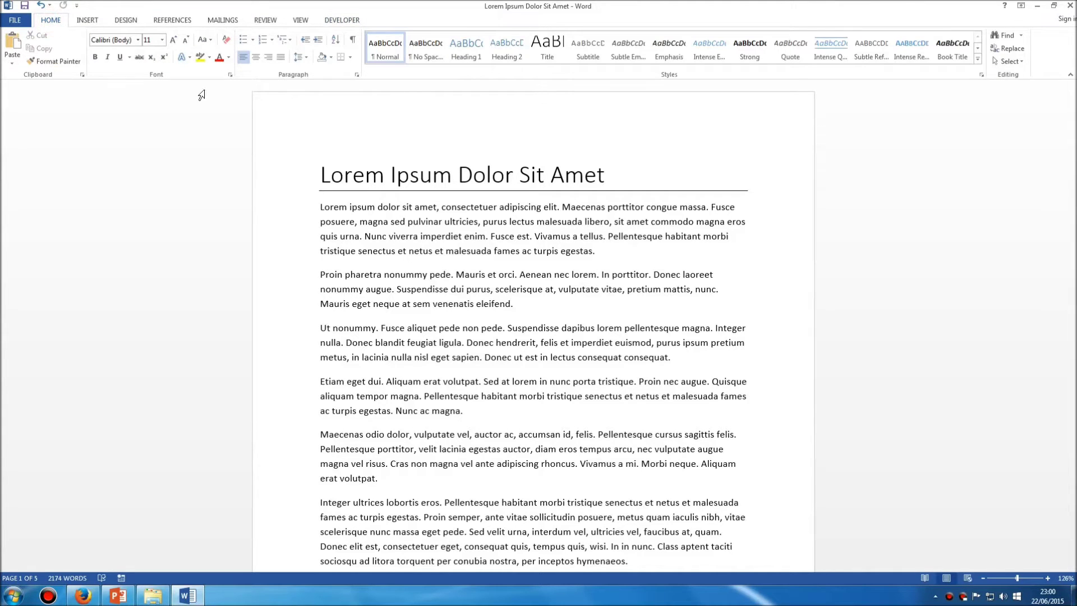
{"action": "right_click", "coordinate": [380, 75]}
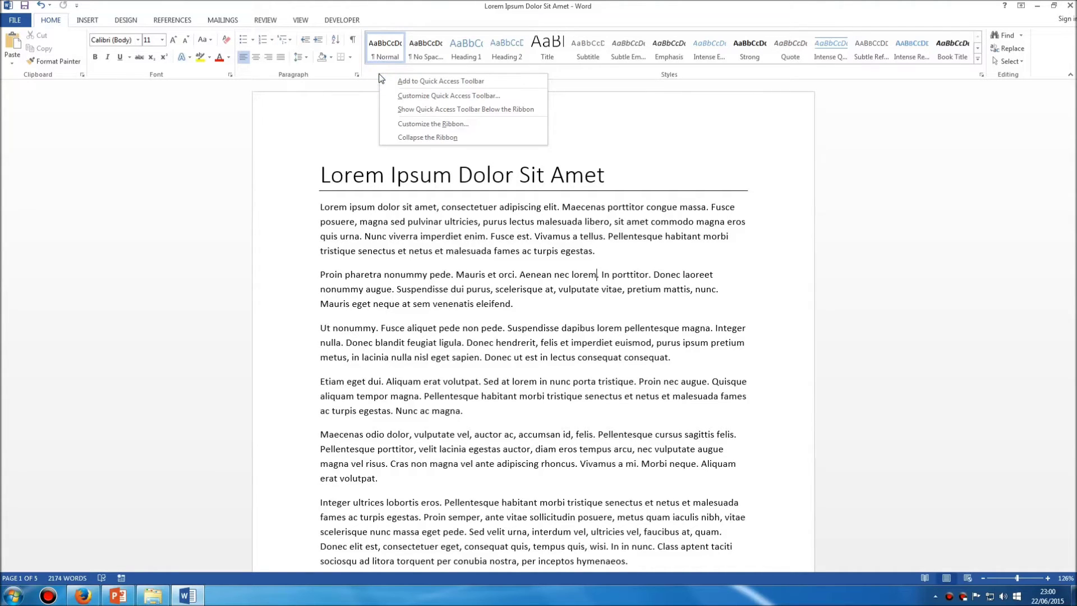
Uncheck Developer and re-check Page Layout in Customize Ribbon, apply, then view the Page Layout tab.
{"action": "left_click", "coordinate": [464, 125]}
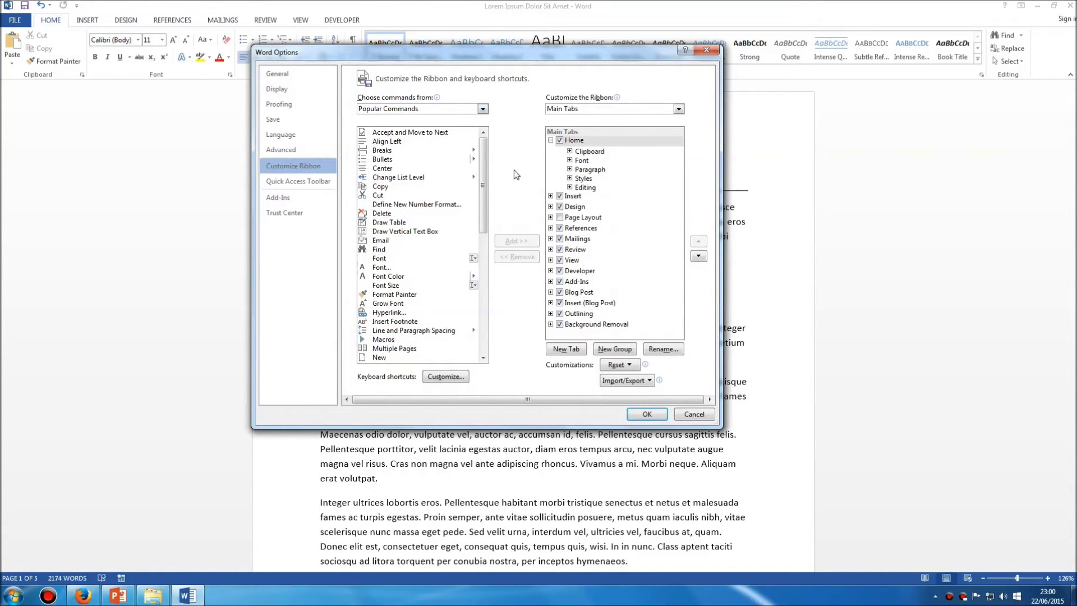
{"action": "left_click", "coordinate": [560, 271]}
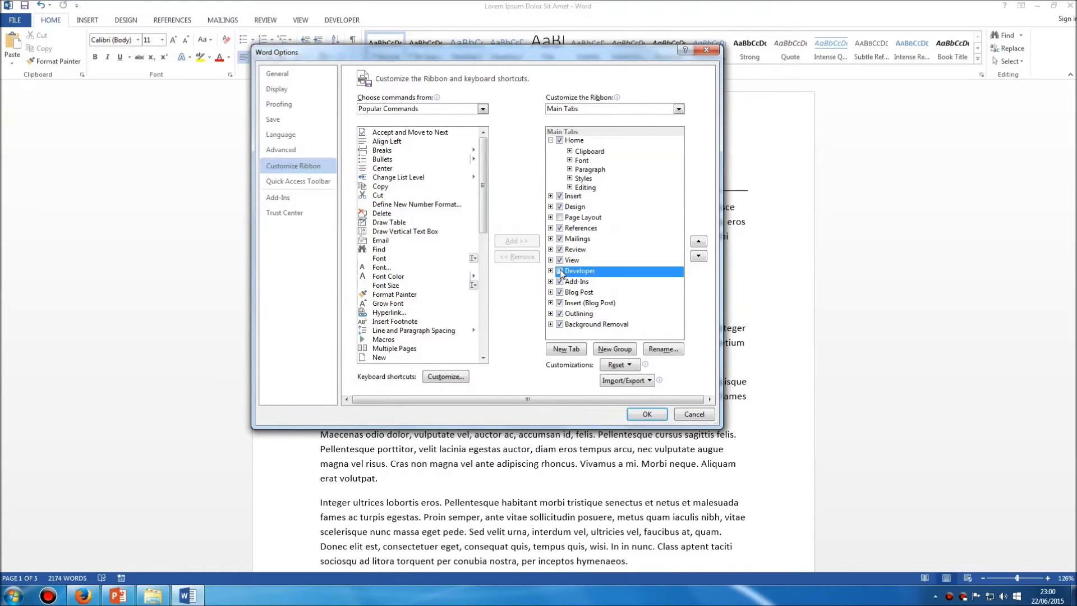
{"action": "left_click", "coordinate": [560, 218]}
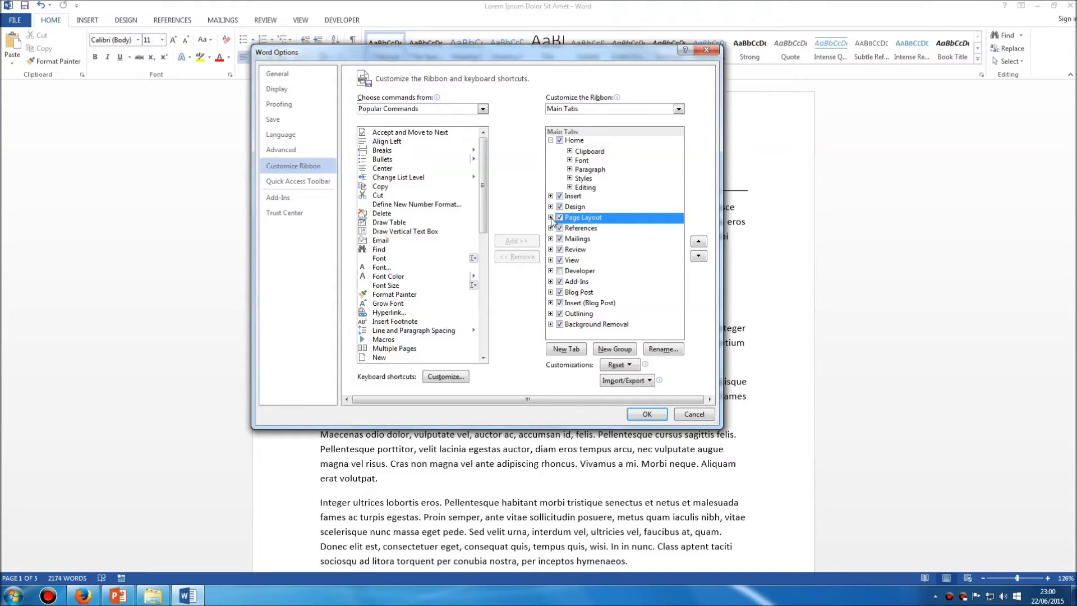
{"action": "left_click", "coordinate": [551, 218]}
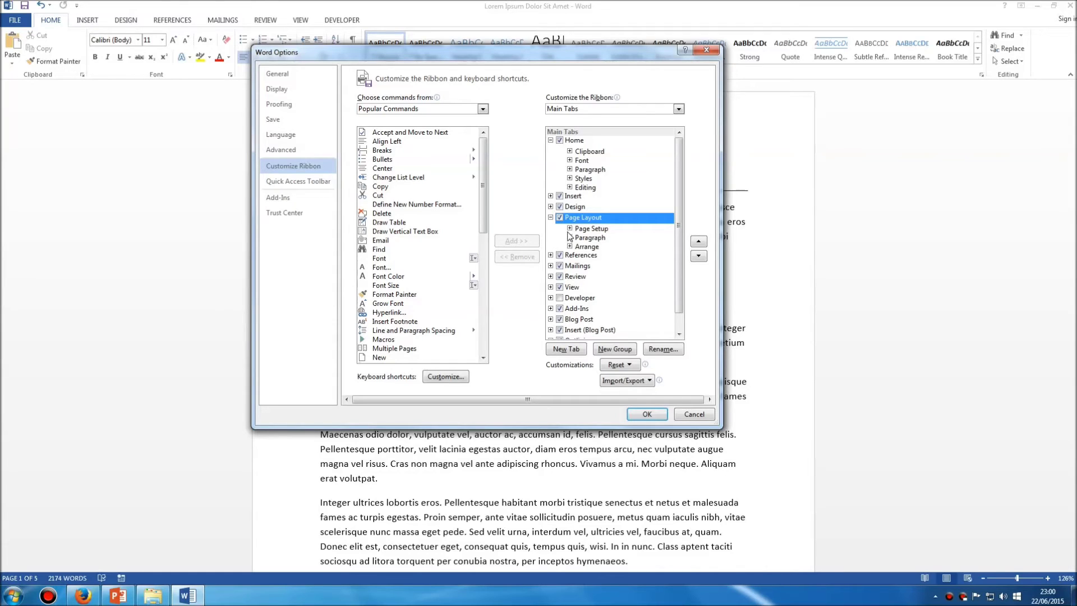
{"action": "left_click", "coordinate": [569, 228]}
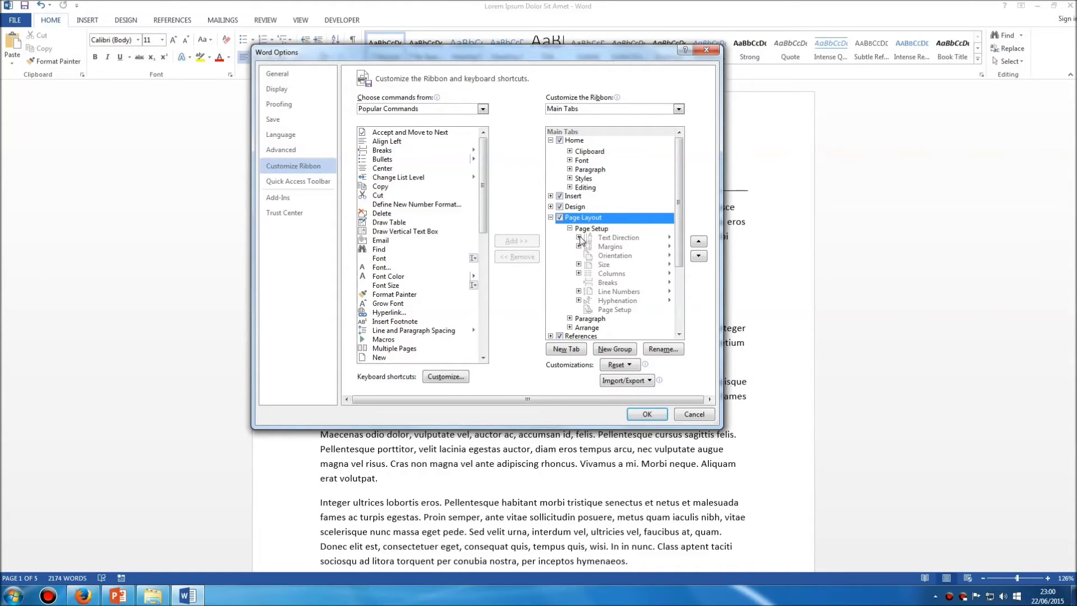
{"action": "left_click", "coordinate": [569, 229]}
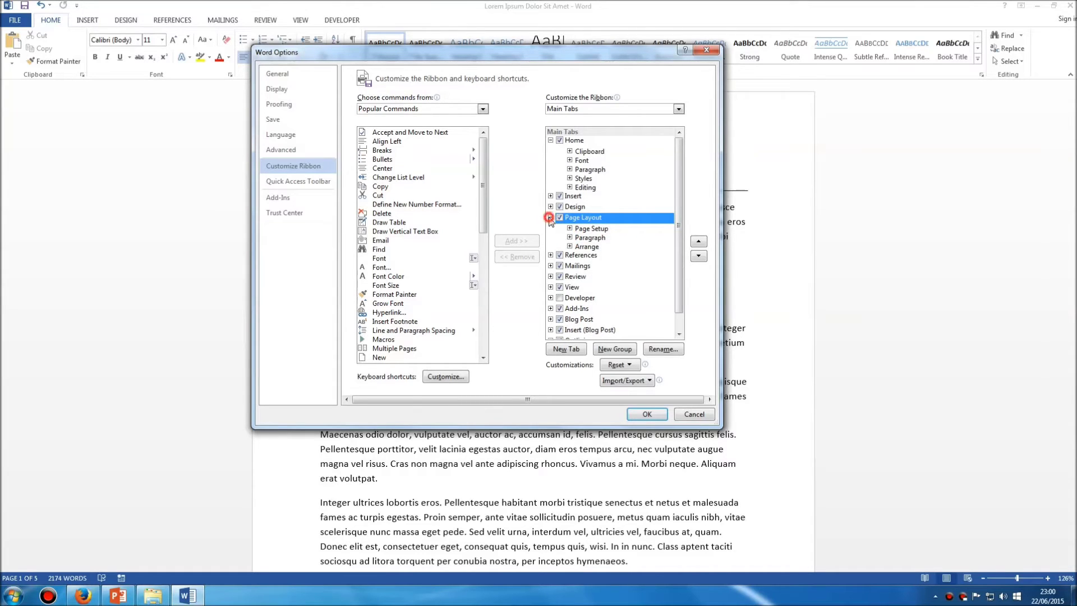
{"action": "left_click", "coordinate": [550, 218]}
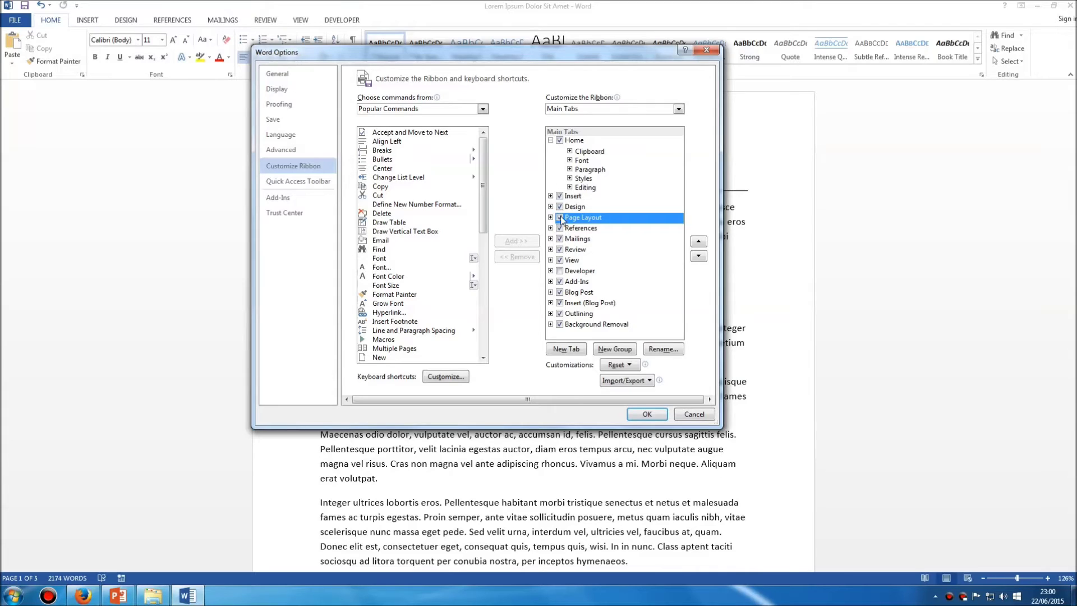
{"action": "left_click", "coordinate": [550, 141]}
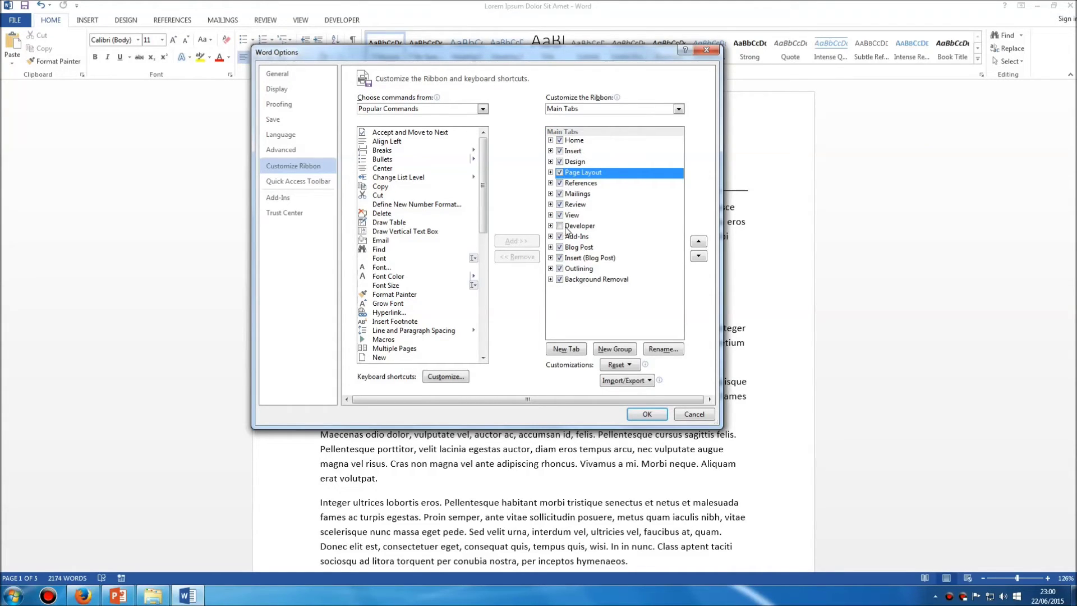
{"action": "left_click", "coordinate": [647, 413]}
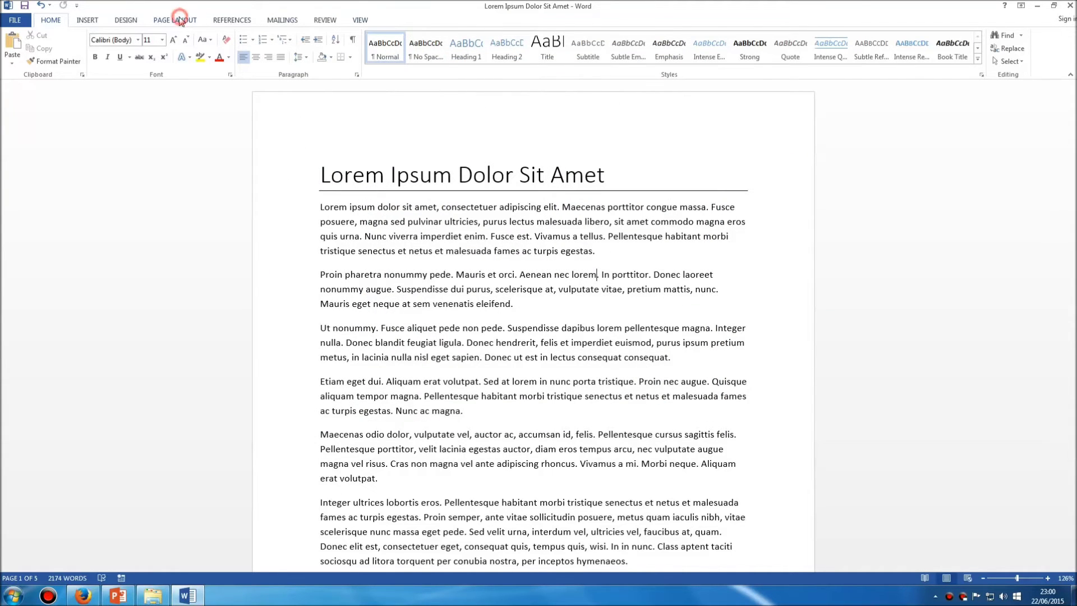
{"action": "left_click", "coordinate": [177, 21]}
{"action": "left_click", "coordinate": [56, 21]}
Choose Auto-hide Ribbon from Ribbon Display Options so the document fills the whole screen.
{"action": "left_click", "coordinate": [1020, 7]}
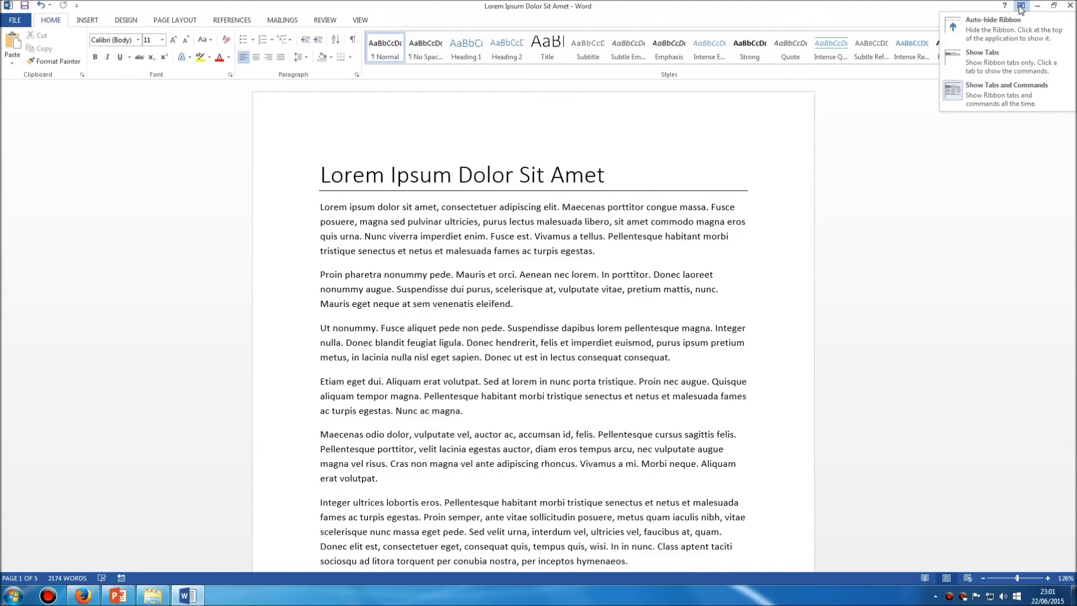
{"action": "left_click", "coordinate": [1021, 7]}
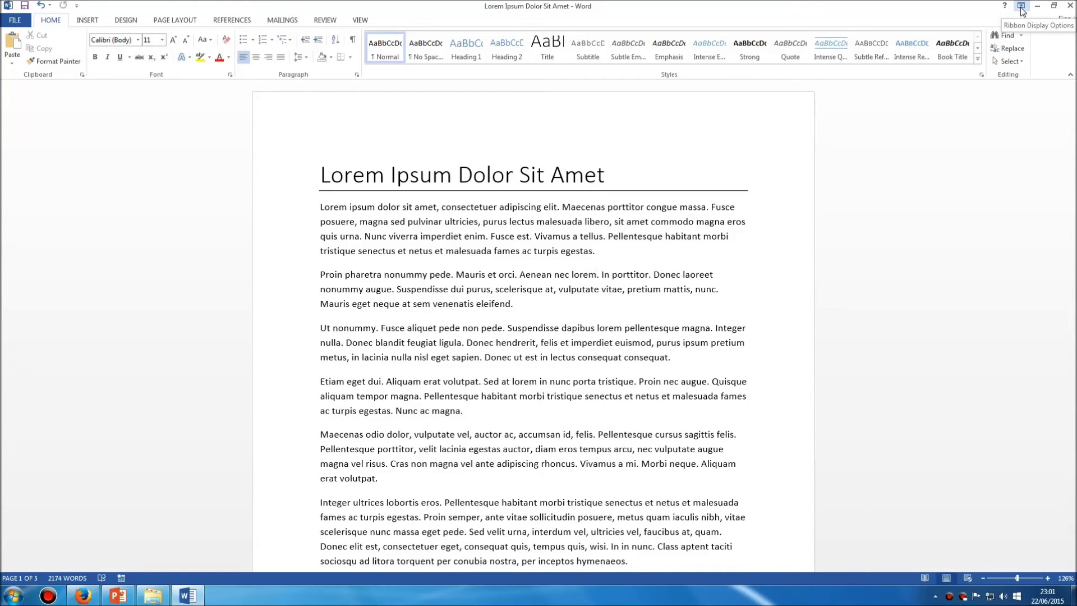
{"action": "left_click", "coordinate": [1021, 7]}
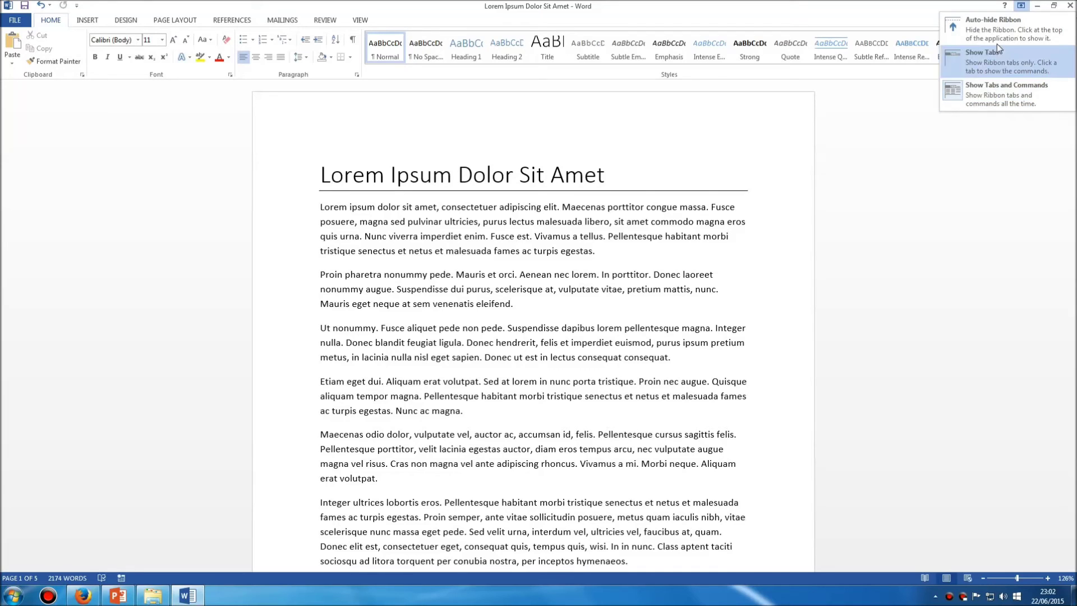
{"action": "left_click", "coordinate": [997, 26]}
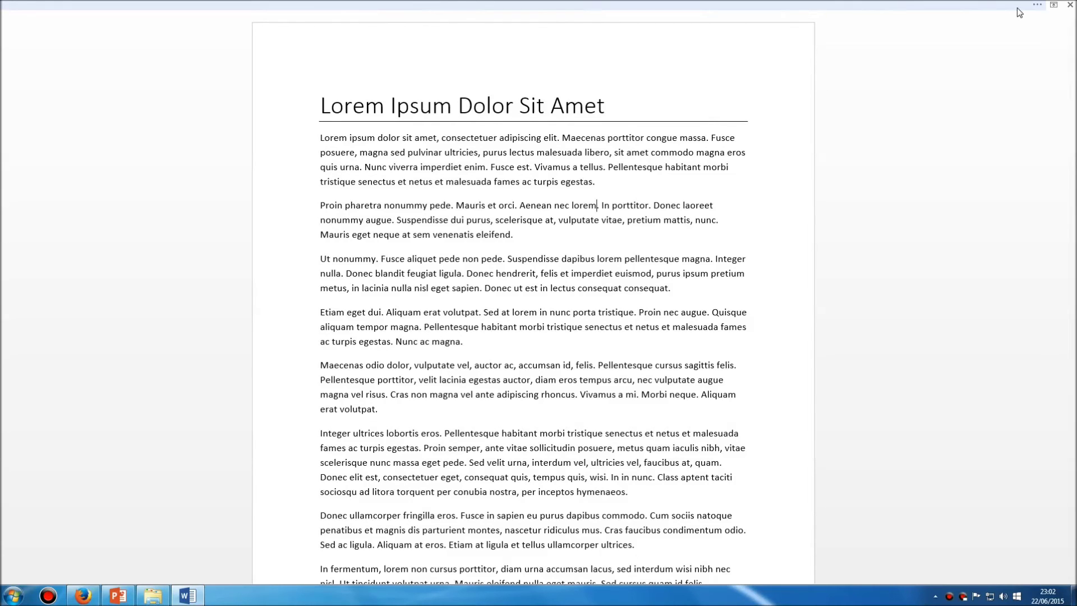
{"action": "left_click", "coordinate": [1053, 6]}
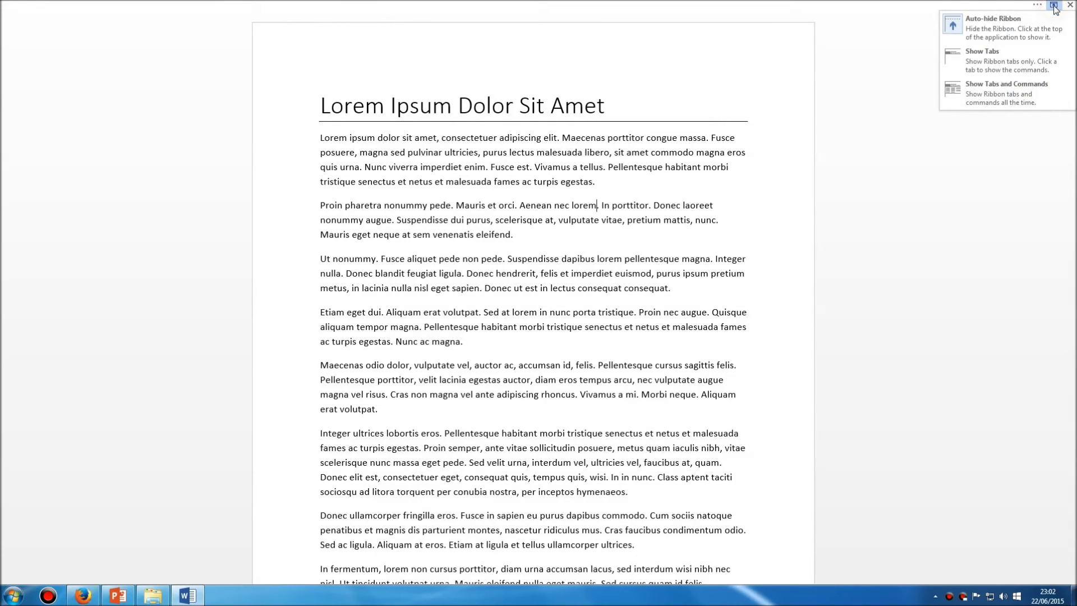
Switch to Show Tabs, preview the PAGE LAYOUT and DESIGN commands, then choose Show Tabs and Commands.
{"action": "left_click", "coordinate": [998, 60]}
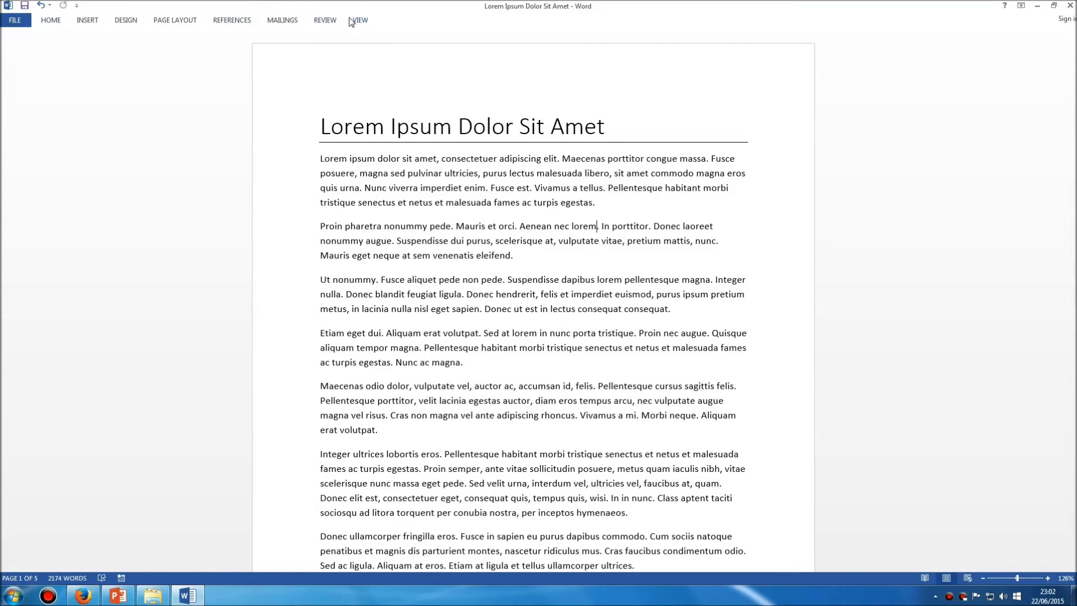
{"action": "left_click", "coordinate": [174, 21]}
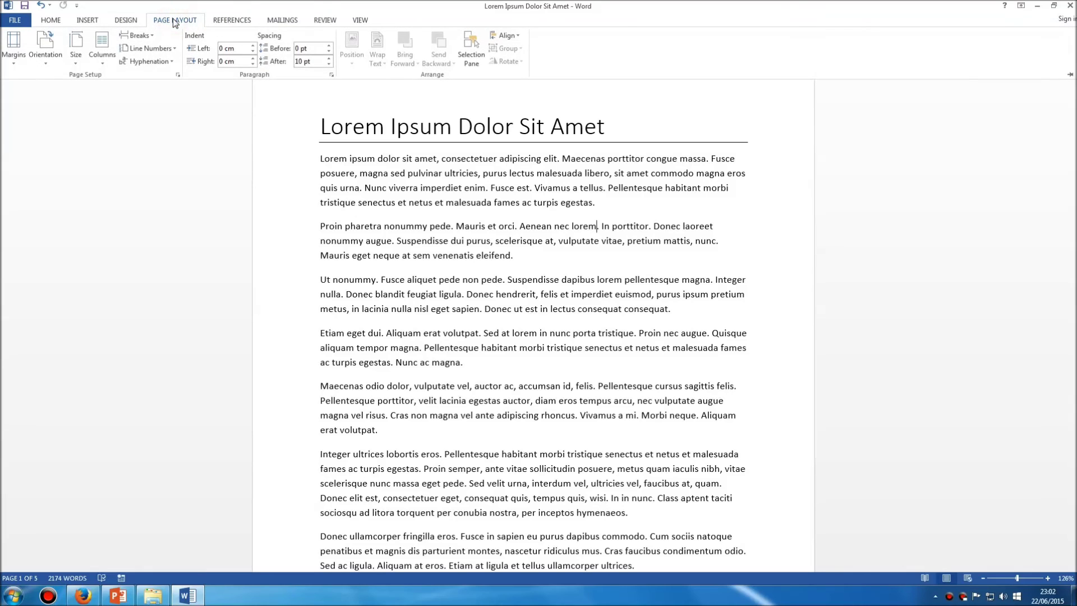
{"action": "left_click", "coordinate": [128, 21]}
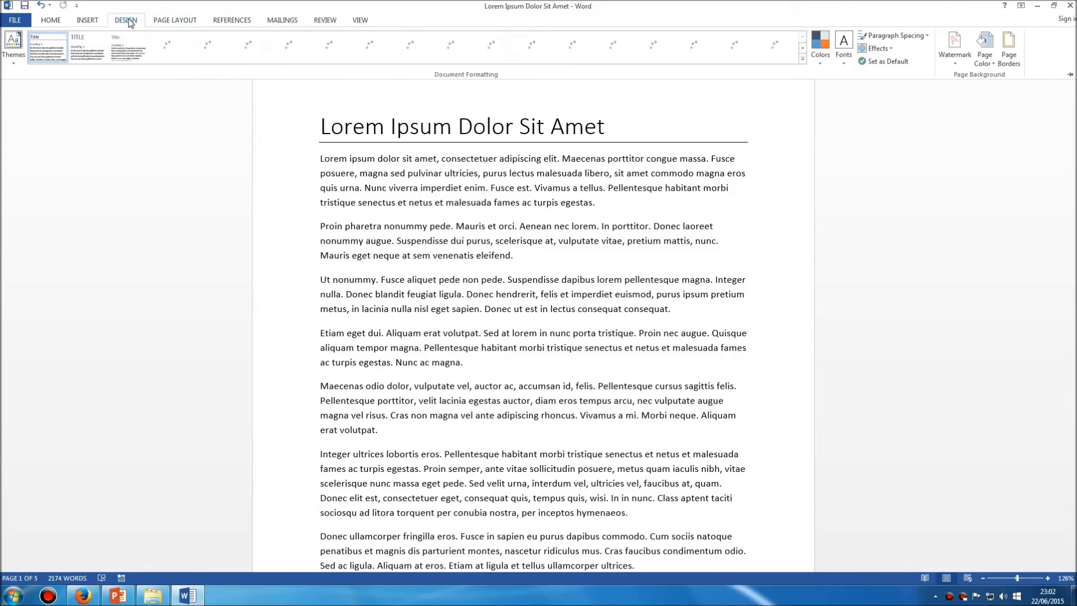
{"action": "left_click", "coordinate": [453, 181]}
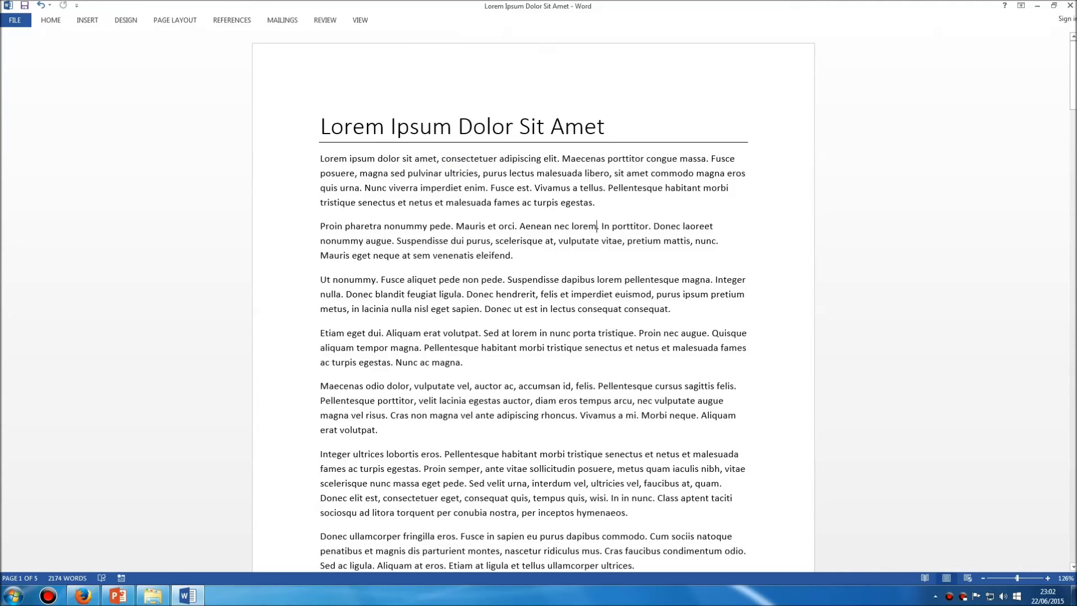
{"action": "left_click", "coordinate": [1020, 5]}
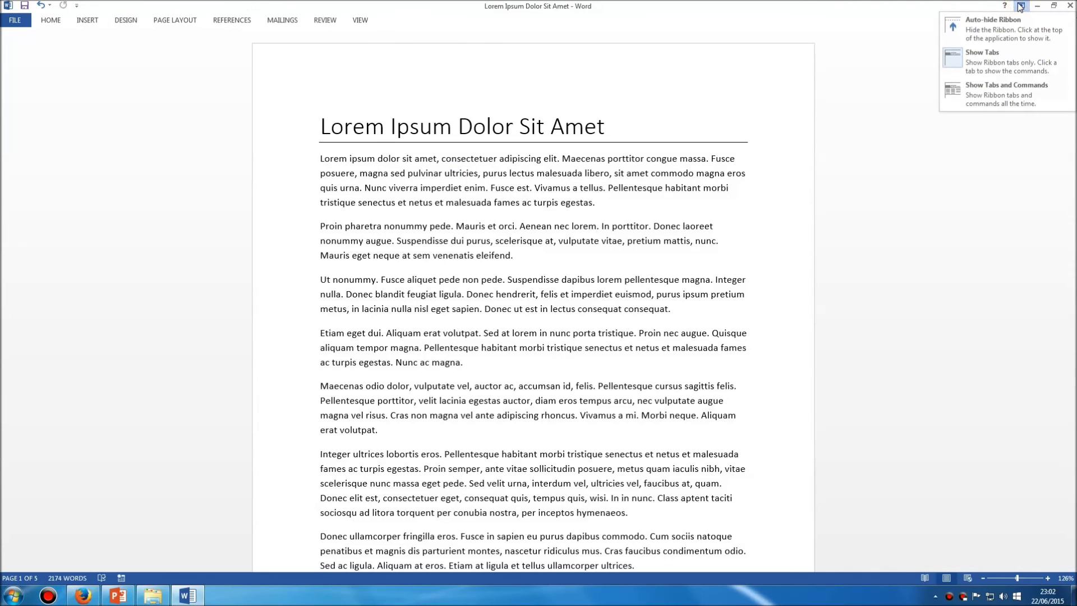
{"action": "left_click", "coordinate": [1010, 92]}
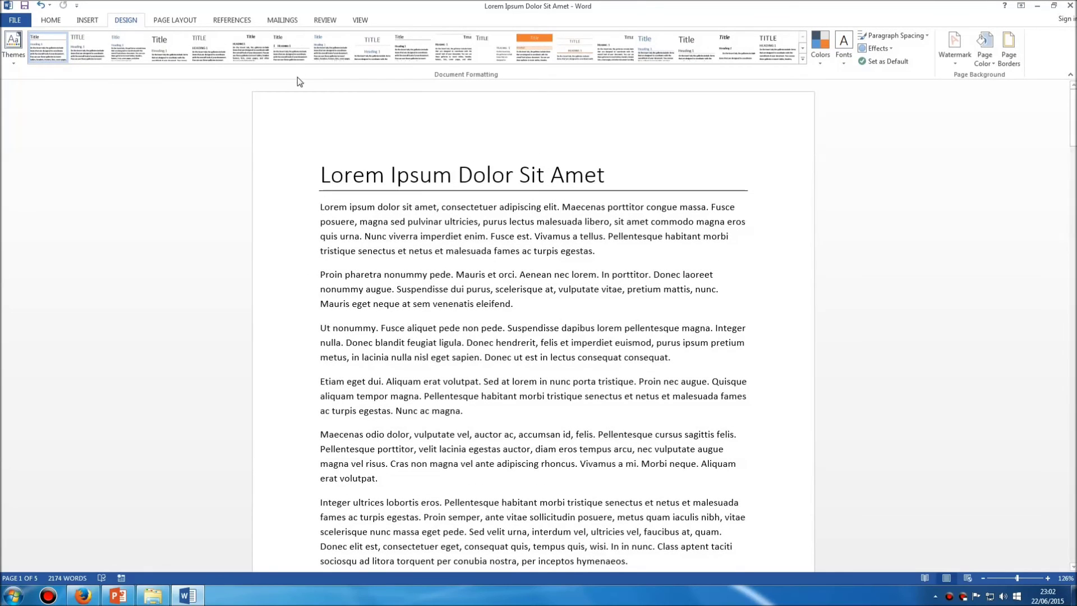
Select the HOME tab, place the cursor in the title and first paragraph, and reopen Ribbon Display Options.
{"action": "left_click", "coordinate": [50, 19]}
{"action": "left_click", "coordinate": [594, 179]}
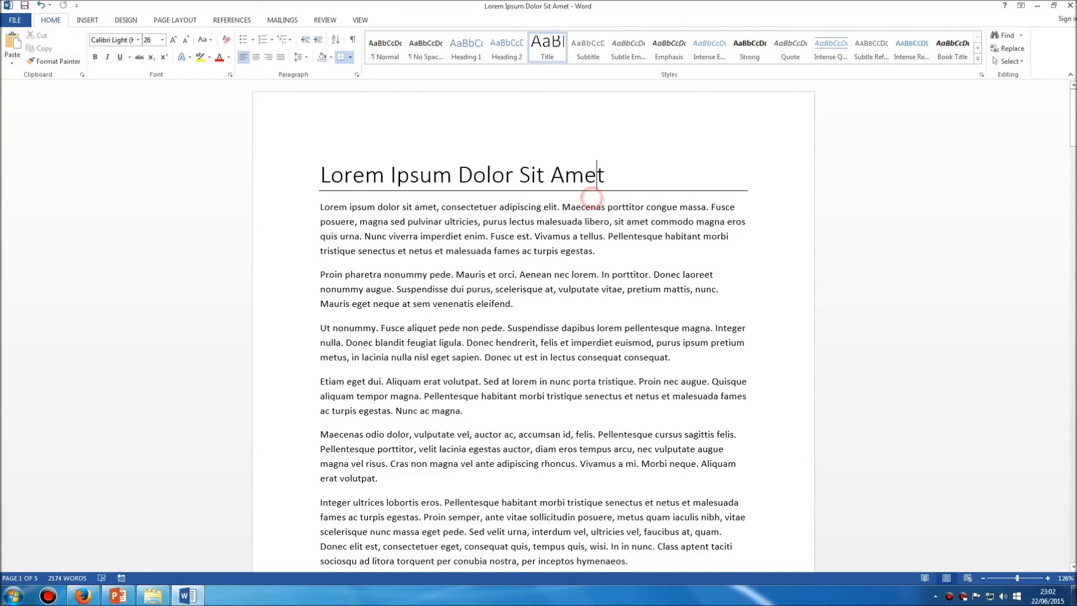
{"action": "left_click", "coordinate": [613, 173]}
{"action": "left_click", "coordinate": [1021, 6]}
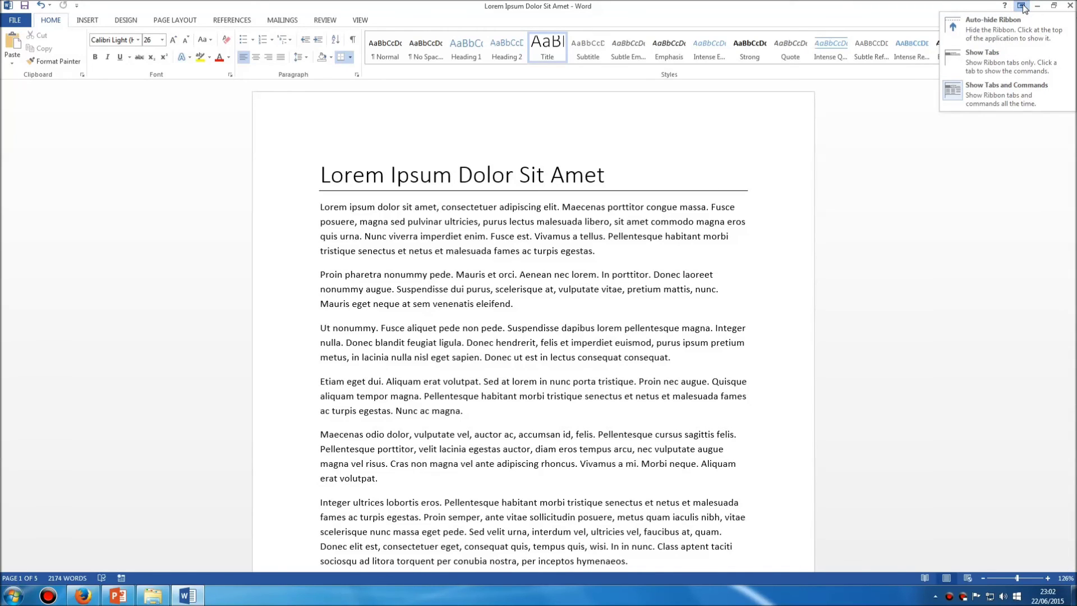
{"action": "left_click", "coordinate": [1021, 6]}
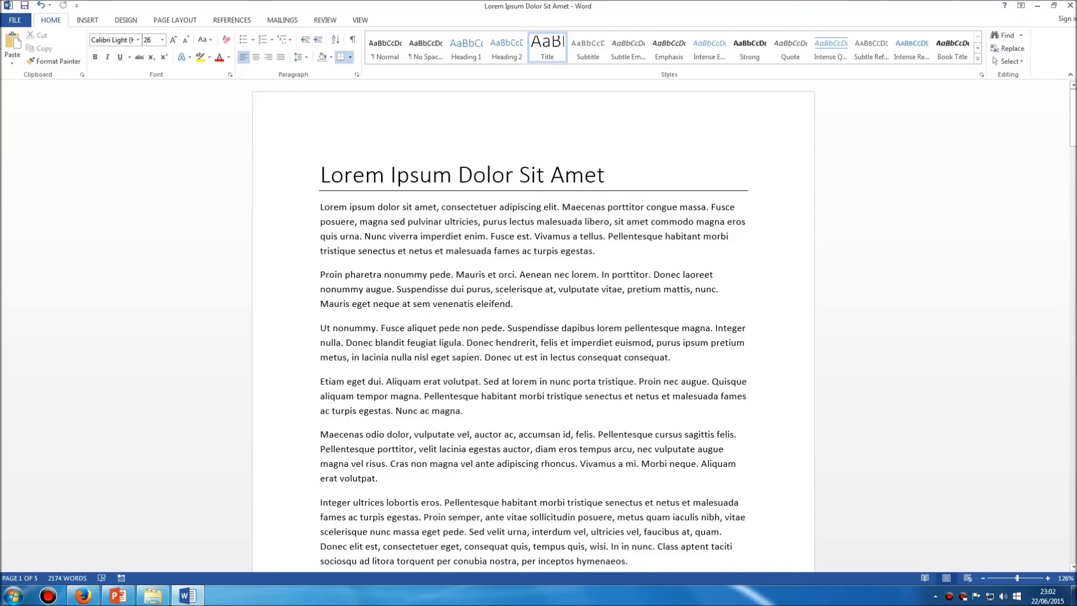
{"action": "left_click", "coordinate": [391, 207]}
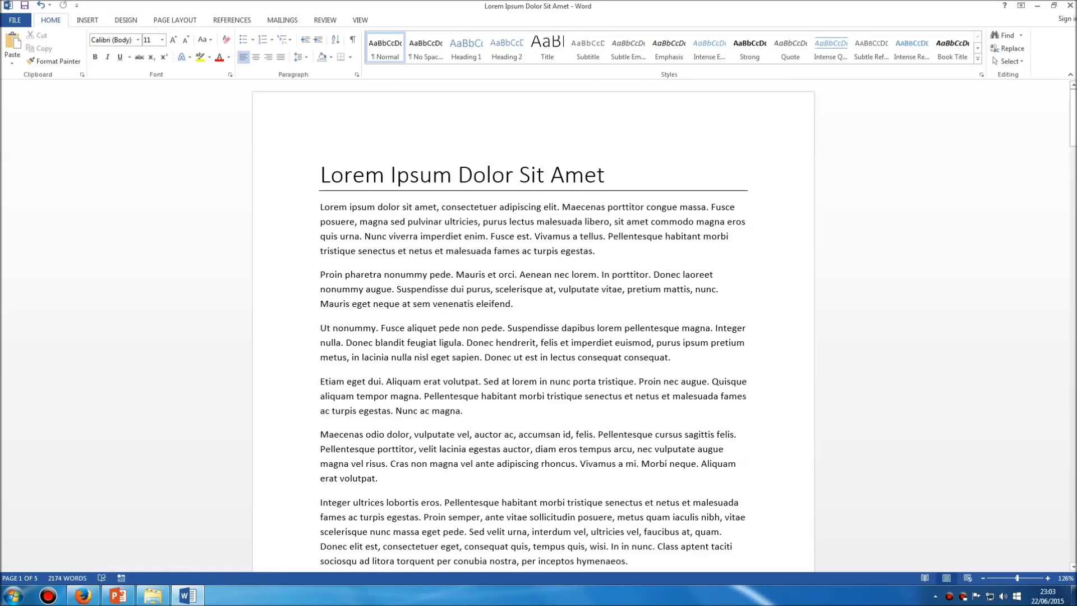
{"action": "left_click", "coordinate": [1021, 6]}
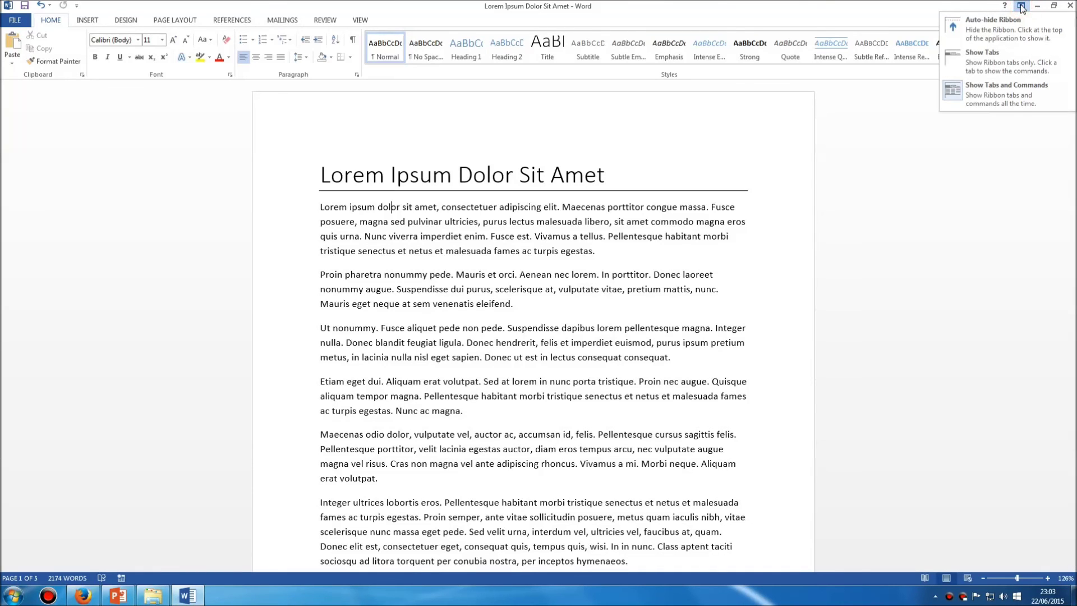